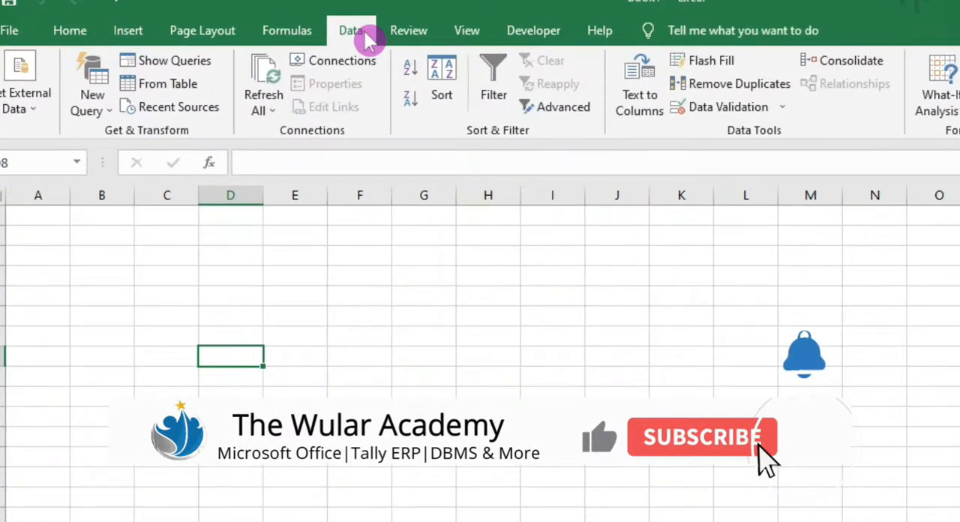
{"action": "left_click", "coordinate": [731, 109]}
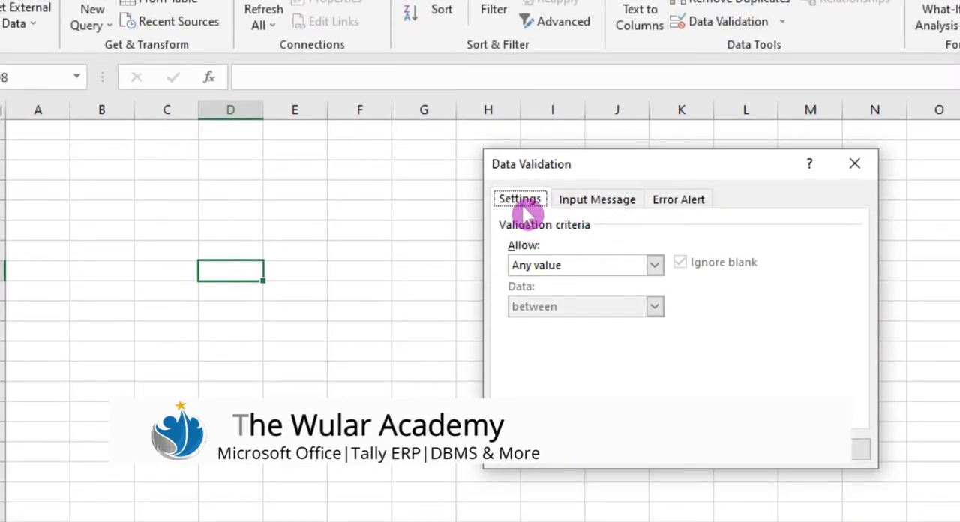
{"action": "left_click", "coordinate": [541, 272]}
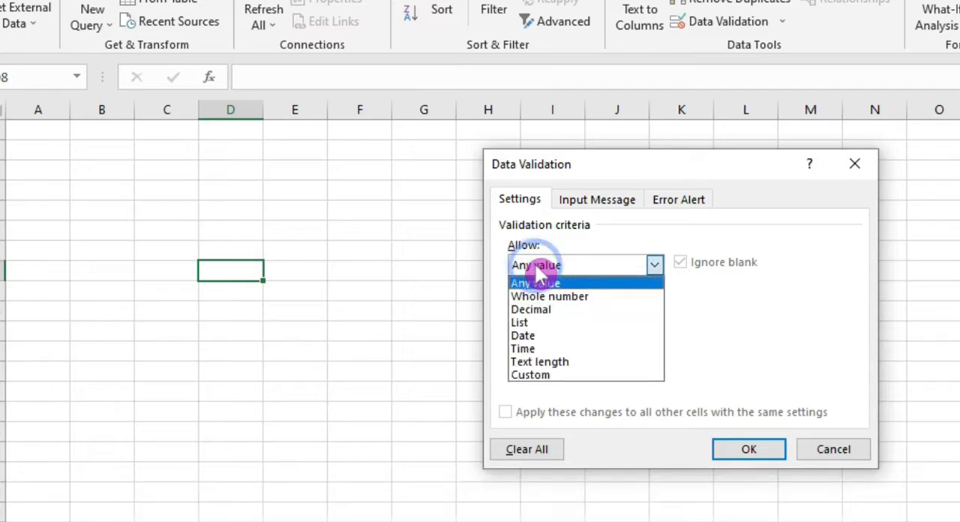
{"action": "left_click", "coordinate": [540, 377]}
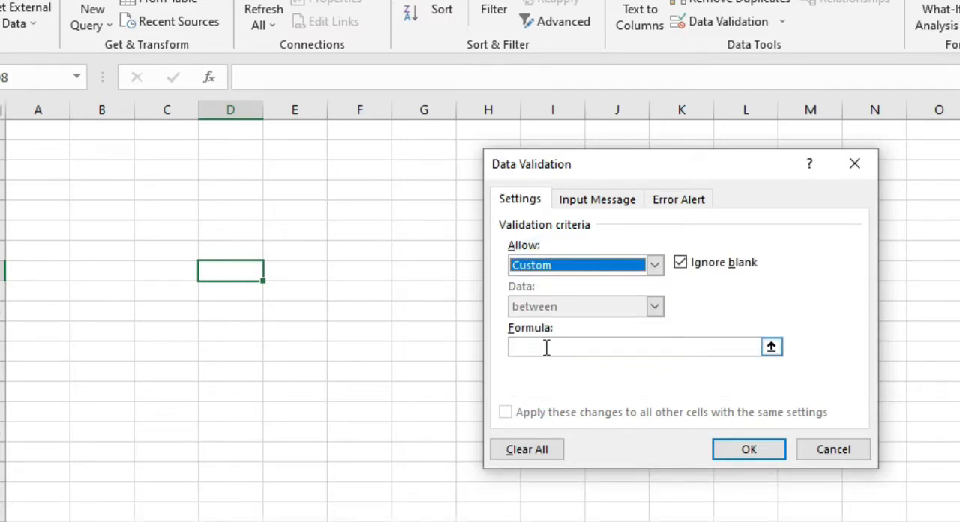
{"action": "left_click", "coordinate": [543, 348]}
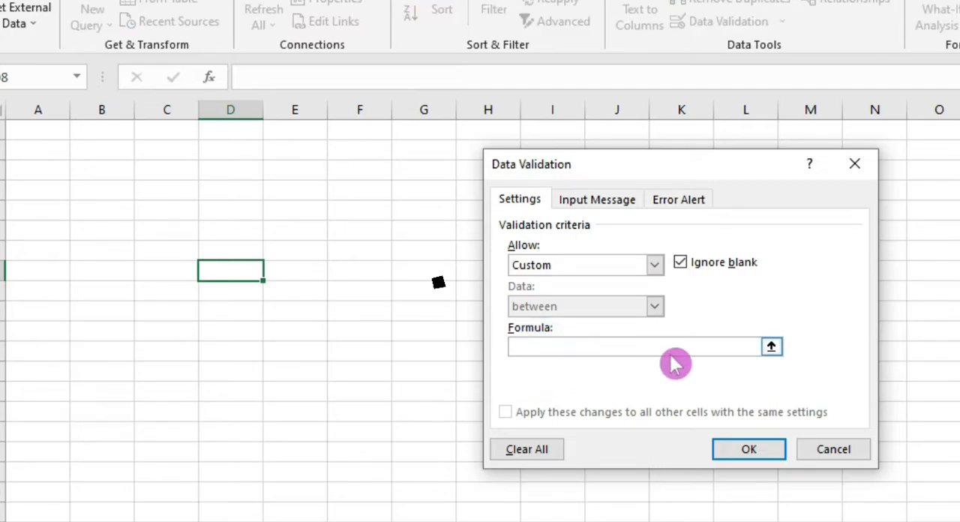
{"action": "left_click", "coordinate": [528, 345]}
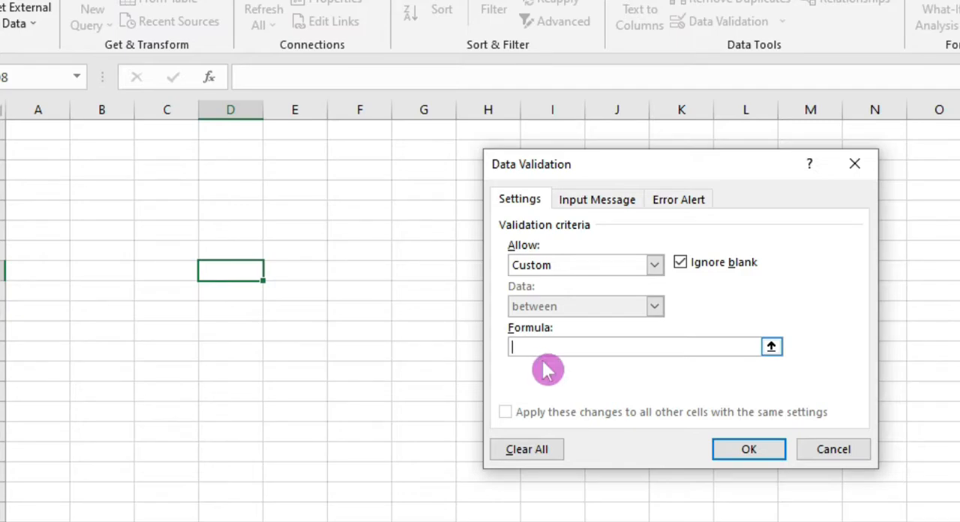
{"action": "left_click", "coordinate": [823, 454]}
{"action": "left_click", "coordinate": [525, 317]}
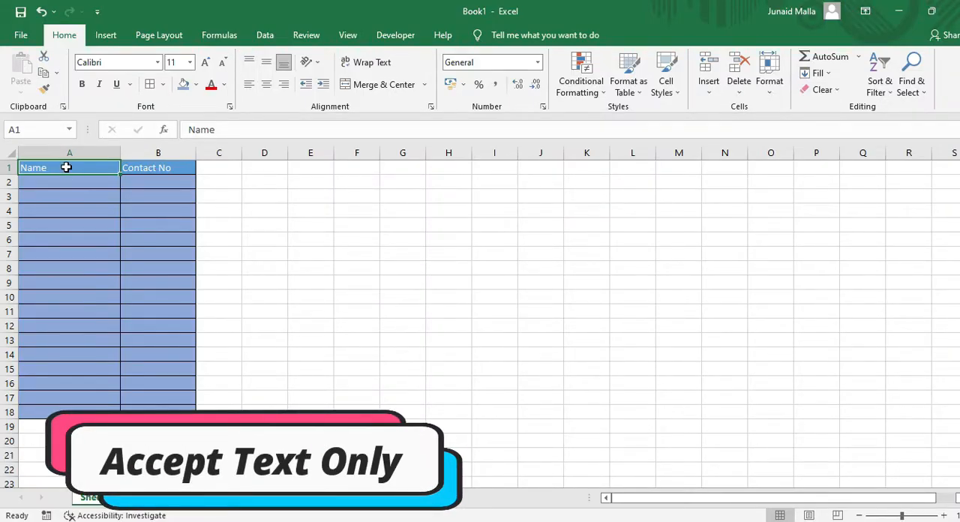
Apply custom data validation with the formula =istext(a1) to cells A1:A18 of the Name column
{"action": "left_click_drag", "start_coordinate": [66, 167], "coordinate": [67, 412]}
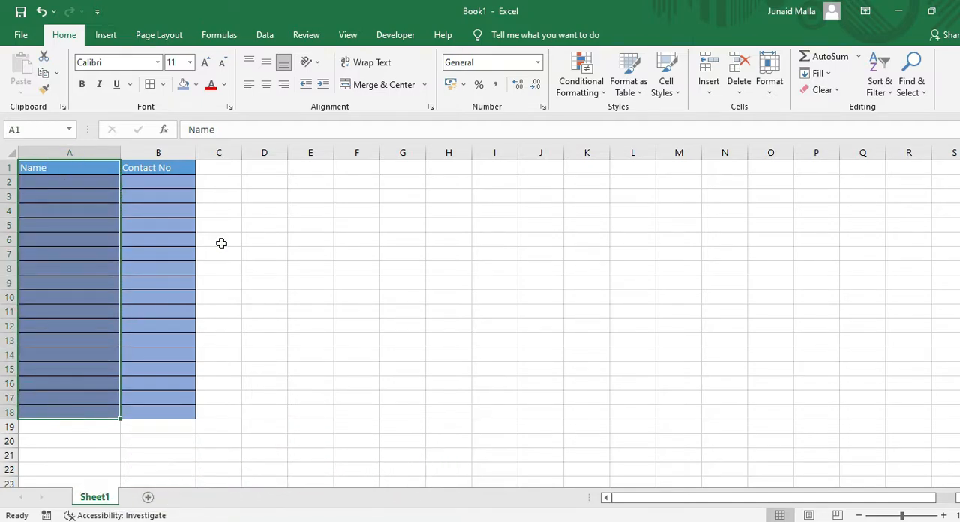
{"action": "left_click", "coordinate": [265, 34]}
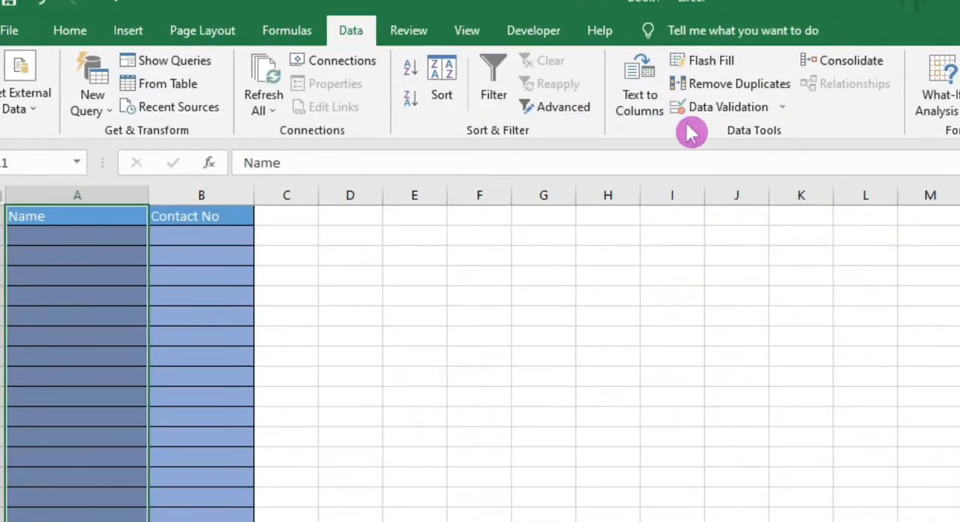
{"action": "left_click", "coordinate": [732, 109]}
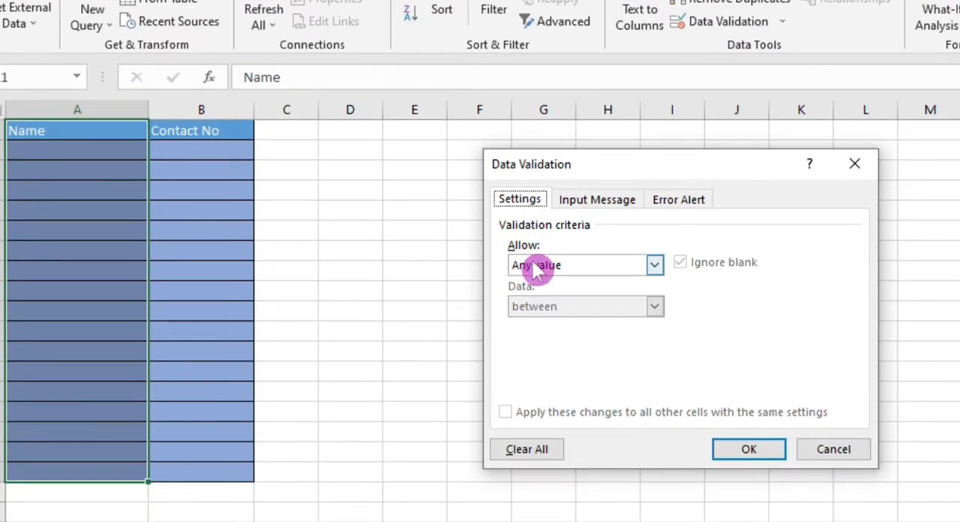
{"action": "left_click", "coordinate": [537, 267]}
{"action": "left_click", "coordinate": [547, 377]}
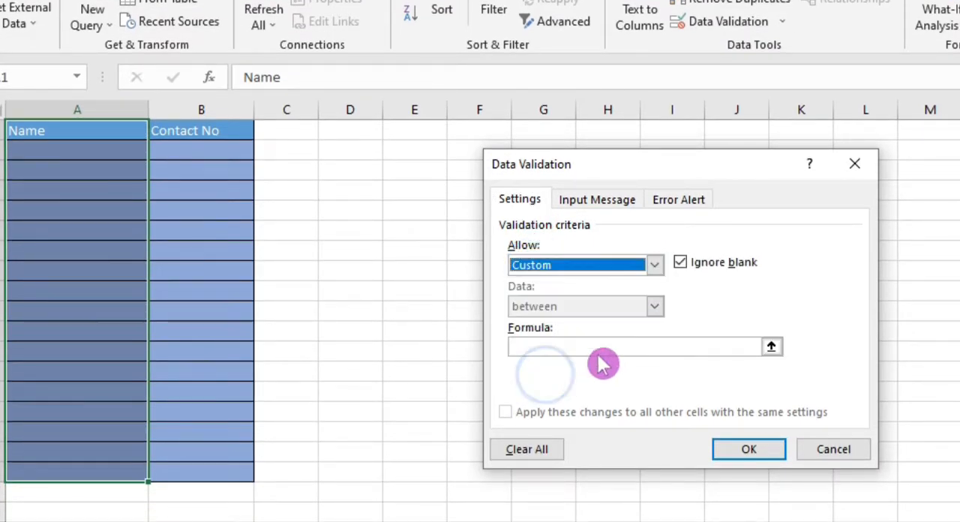
{"action": "left_click", "coordinate": [596, 351]}
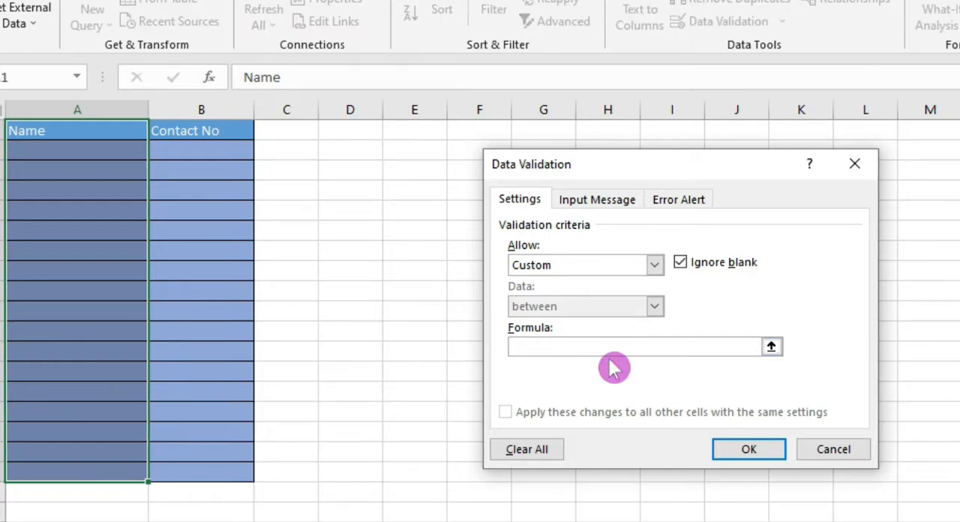
{"action": "type", "text": "=istex"}
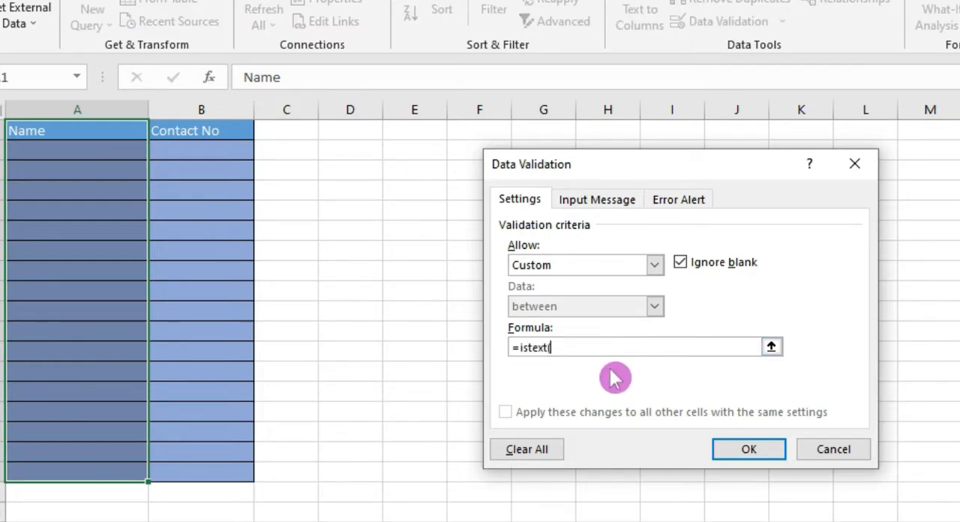
{"action": "type", "text": "t("}
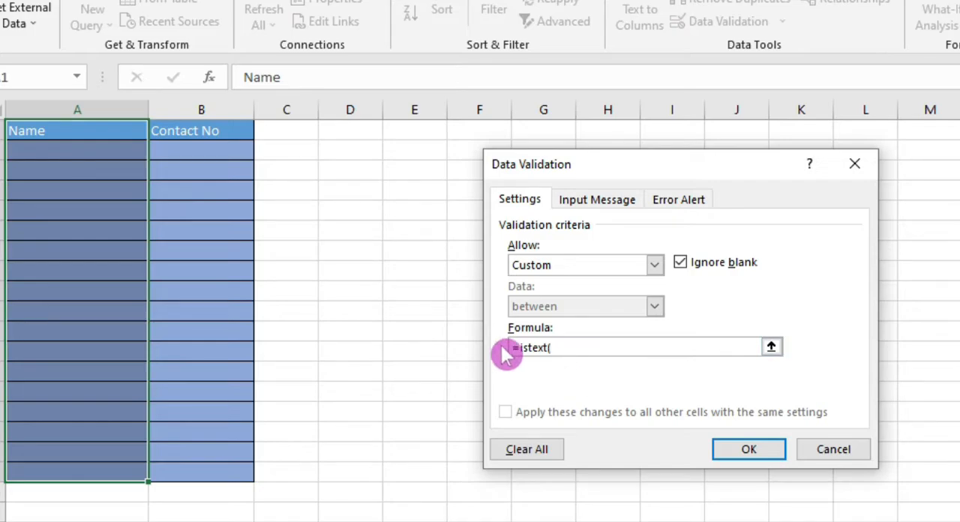
{"action": "type", "text": "a1"}
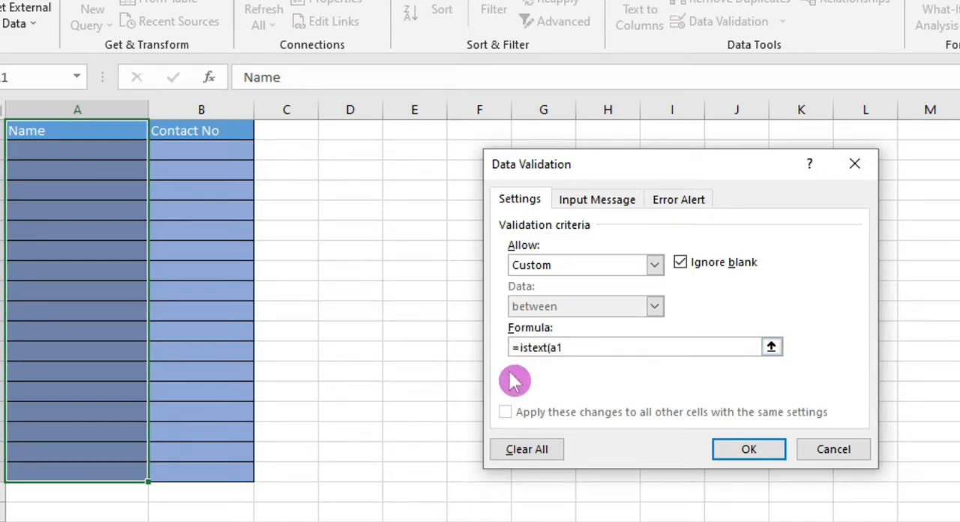
{"action": "left_click", "coordinate": [761, 450]}
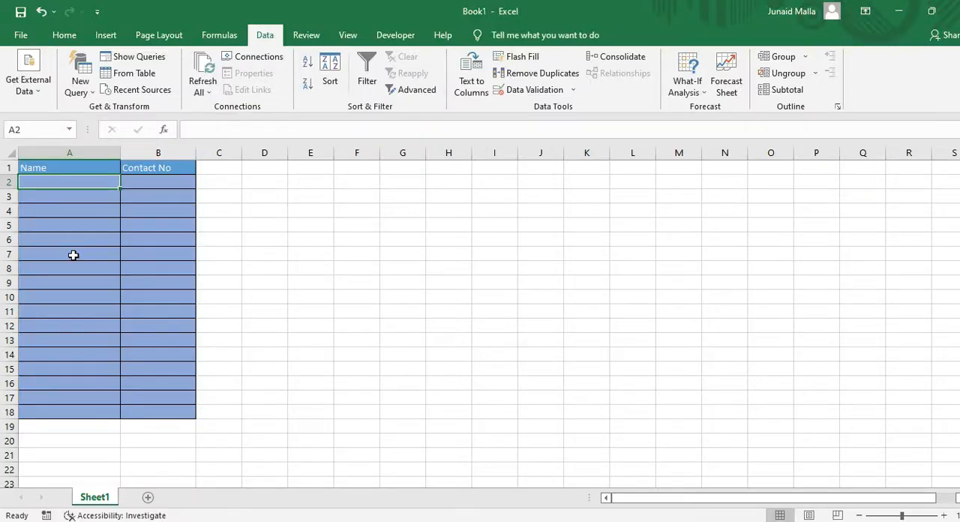
Try to enter the number 788 in cell A2 to test the text-only rule, and cancel the entry
{"action": "type", "text": "788"}
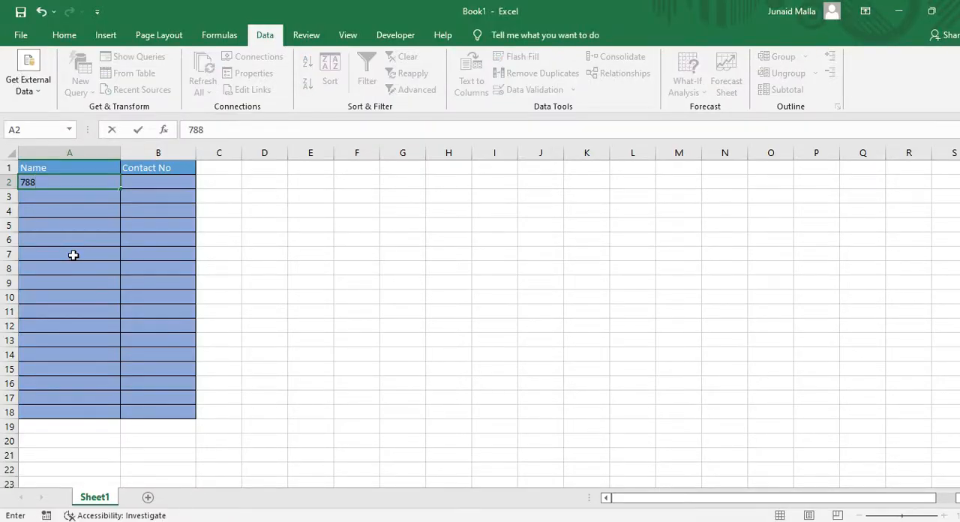
{"action": "left_click", "coordinate": [73, 255]}
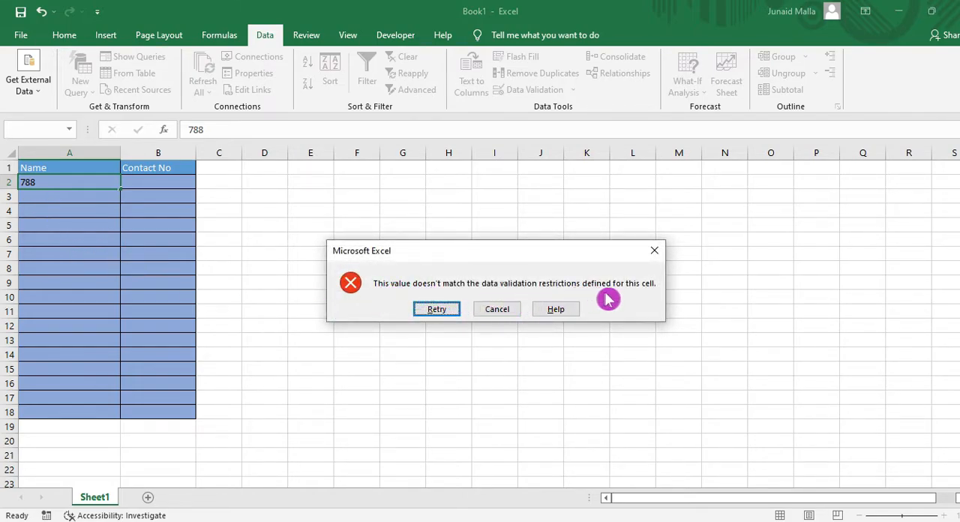
{"action": "left_click", "coordinate": [497, 309]}
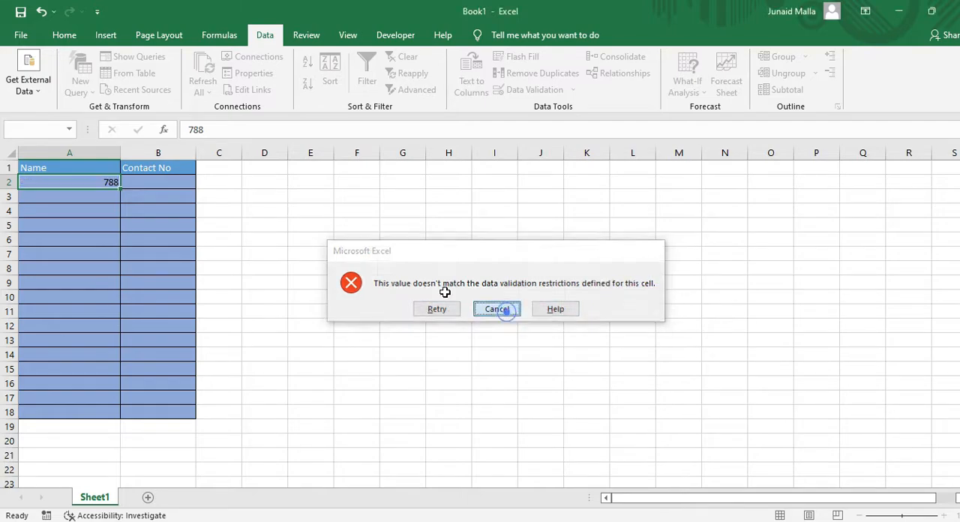
Enter the text sdghfg in cell A2 and huuk in cell A3 of the Name column
{"action": "left_click", "coordinate": [108, 184]}
{"action": "type", "text": "sdgh"}
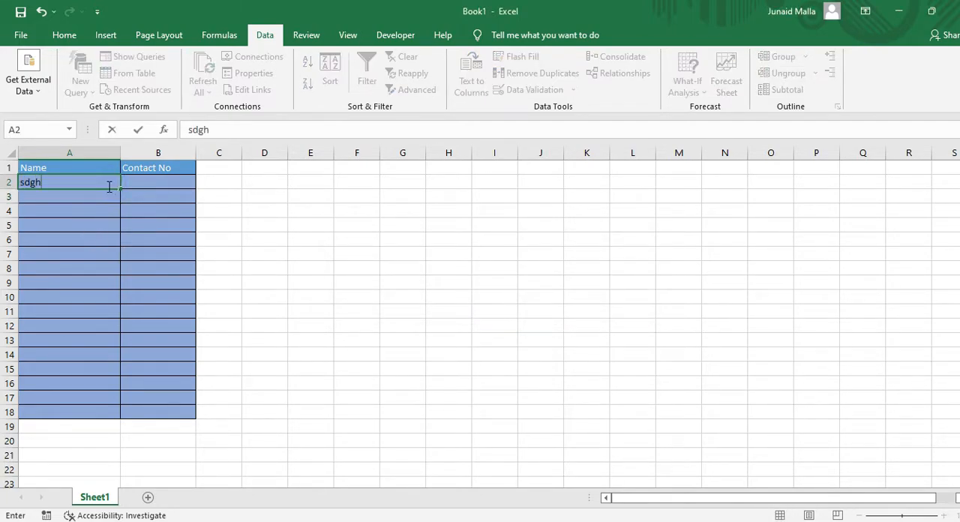
{"action": "type", "text": "fg"}
{"action": "key", "text": "Return"}
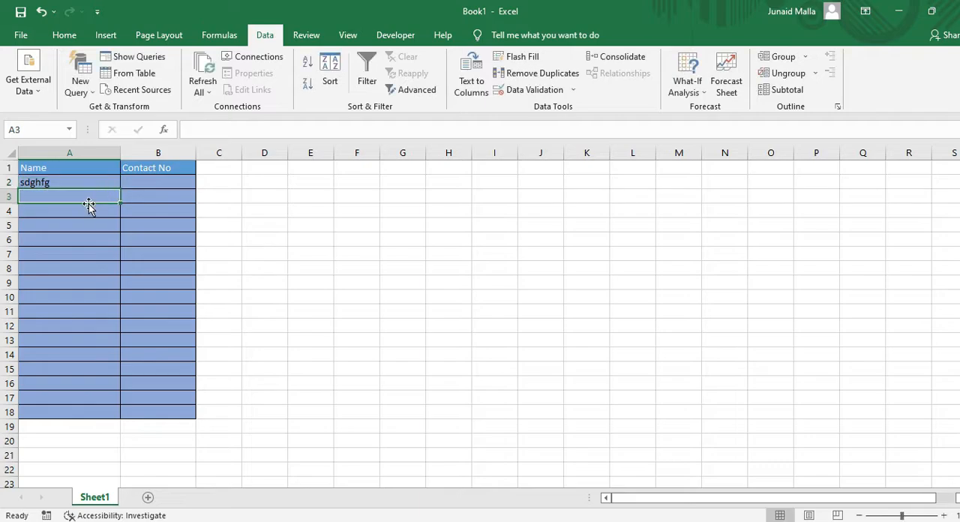
{"action": "type", "text": "nuuk"}
{"action": "key", "text": "Return"}
{"action": "left_click", "coordinate": [207, 241]}
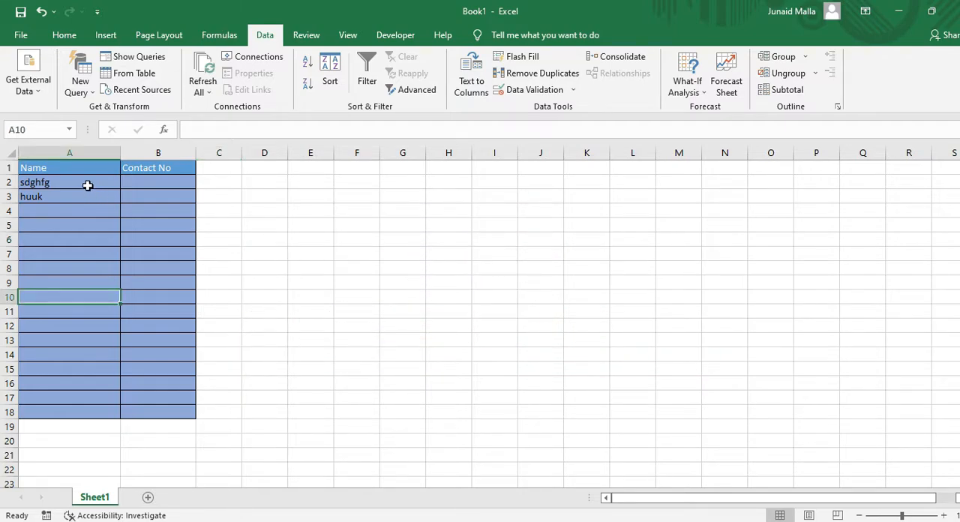
Review the custom data validation formula set on cells A1:A18, examining its function and cell reference
{"action": "left_click_drag", "start_coordinate": [72, 167], "coordinate": [61, 412]}
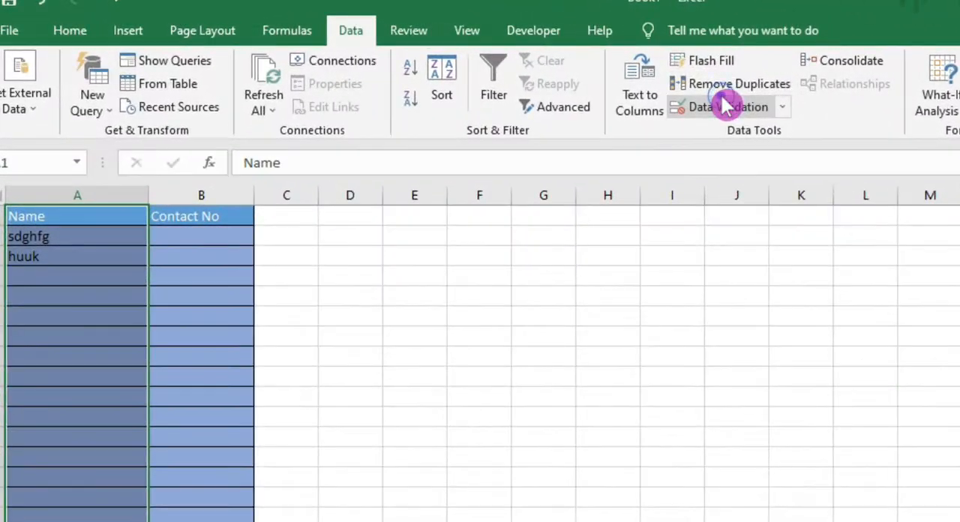
{"action": "left_click", "coordinate": [534, 89]}
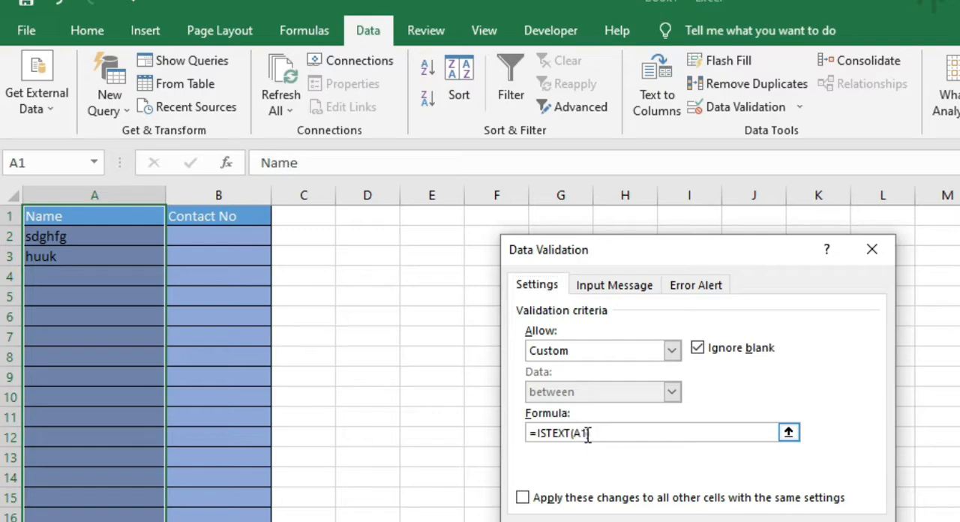
{"action": "left_click", "coordinate": [587, 434]}
{"action": "left_click", "coordinate": [598, 449]}
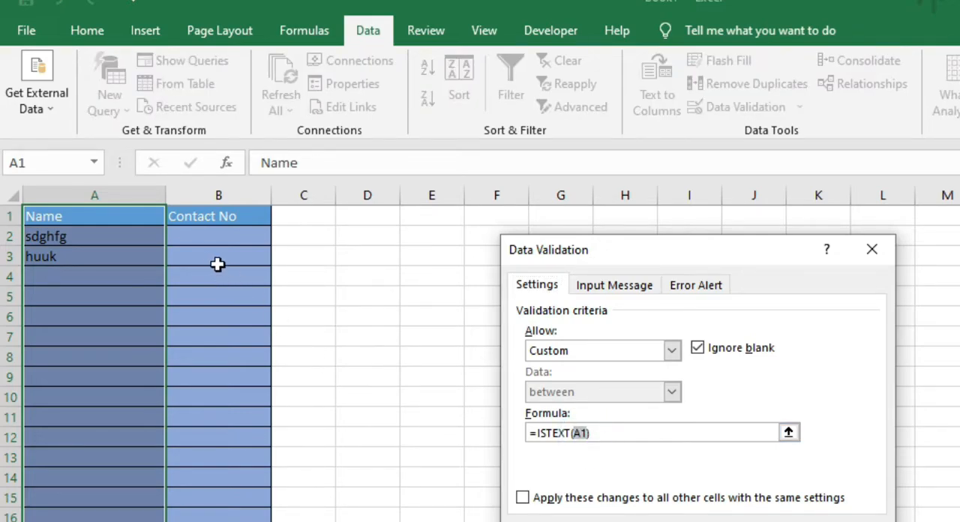
{"action": "left_click", "coordinate": [535, 431]}
{"action": "left_click", "coordinate": [600, 439]}
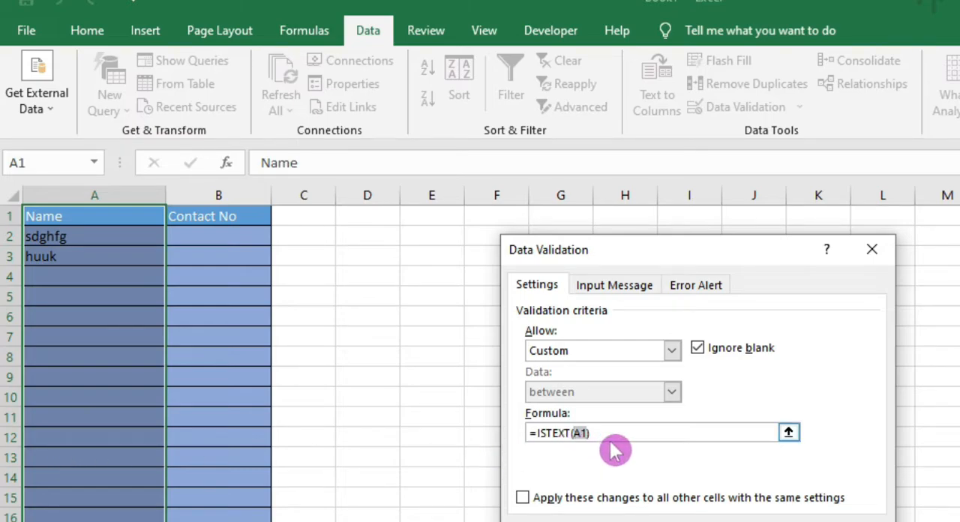
{"action": "key", "text": "Return"}
{"action": "left_click", "coordinate": [137, 413]}
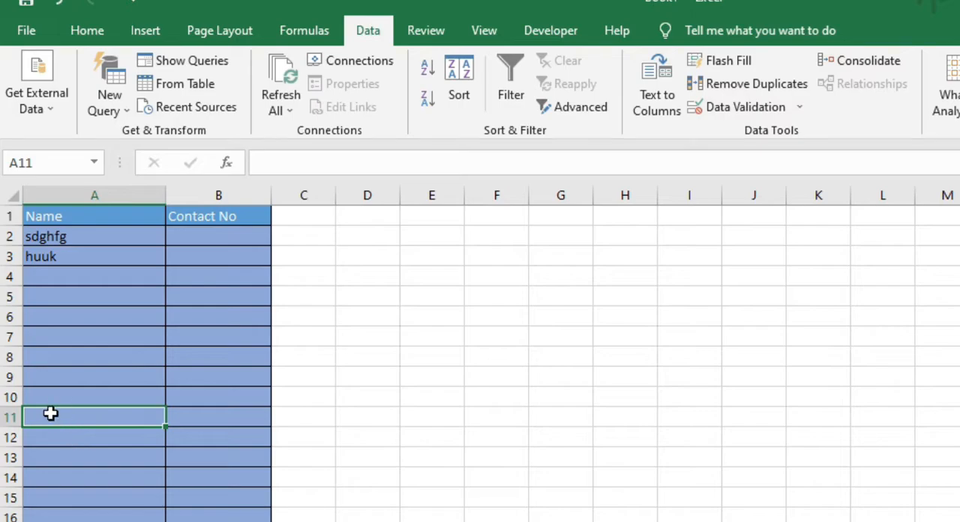
{"action": "left_click", "coordinate": [40, 457]}
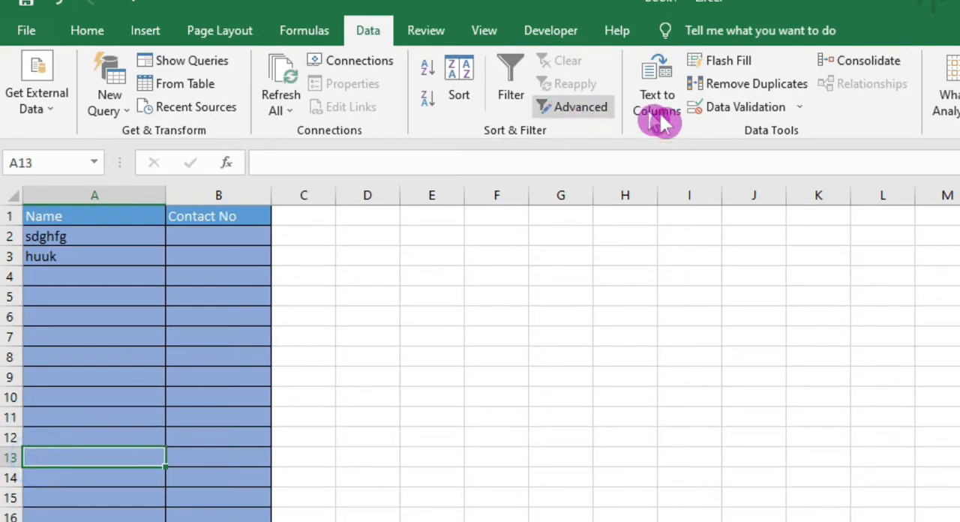
{"action": "left_click", "coordinate": [712, 107]}
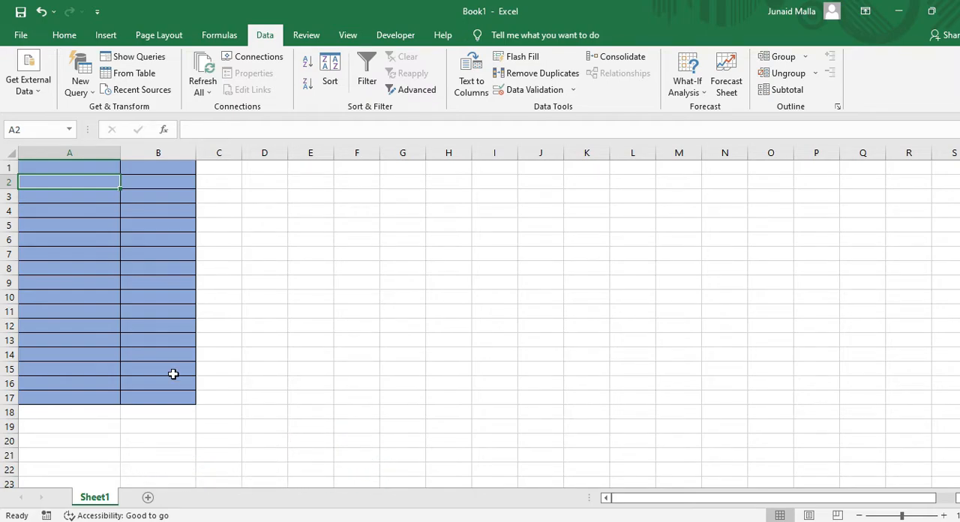
Replace the custom data validation formula on cells A1:A17 with =a2>a1, keeping A2 as the active cell
{"action": "left_click_drag", "start_coordinate": [75, 168], "coordinate": [64, 402]}
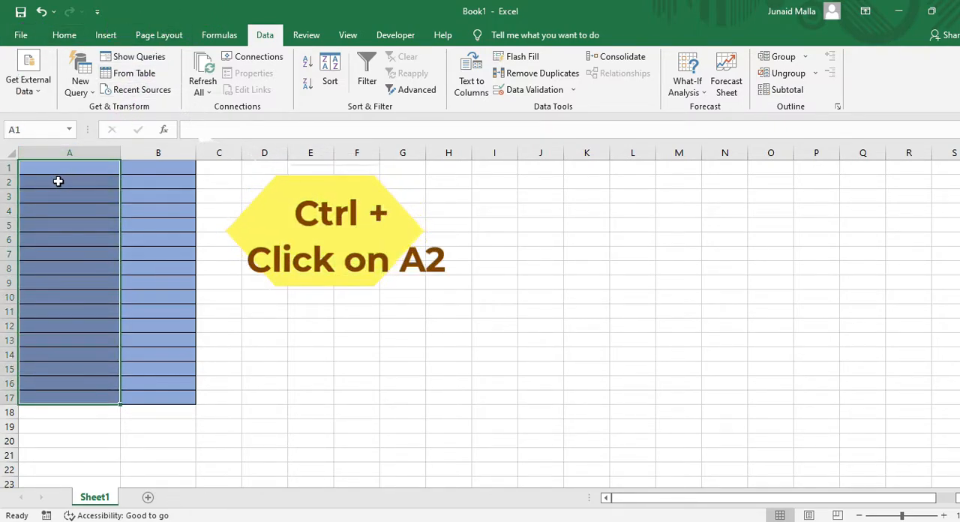
{"action": "left_click", "coordinate": [58, 181], "text": "ctrl"}
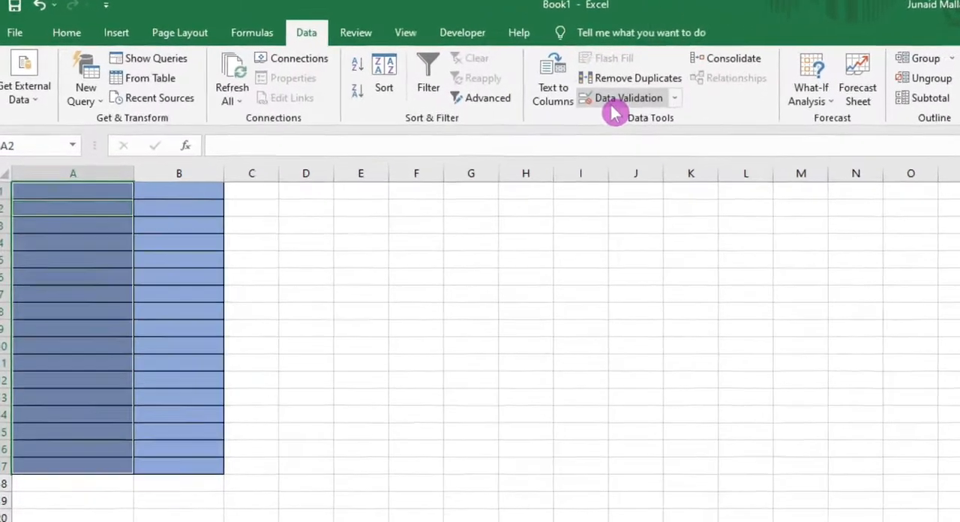
{"action": "left_click", "coordinate": [535, 89]}
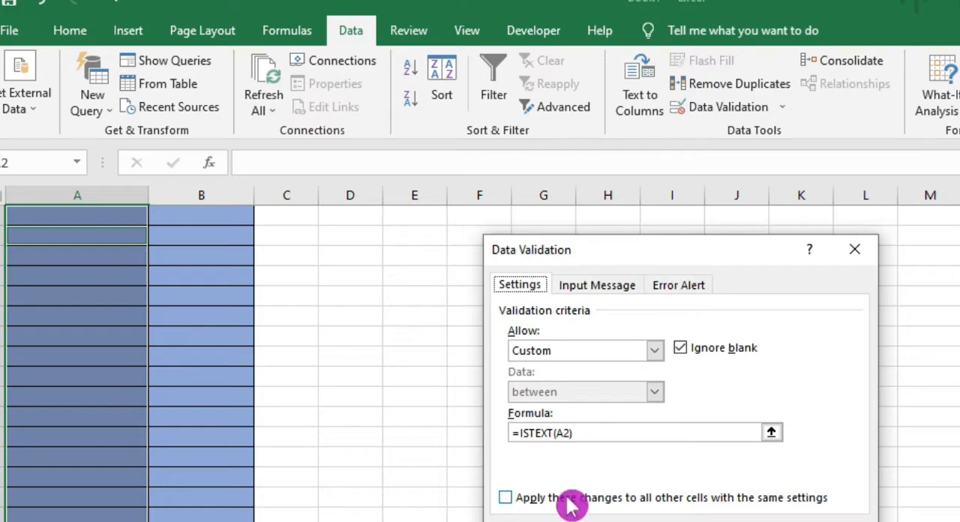
{"action": "left_click_drag", "start_coordinate": [594, 435], "coordinate": [440, 410]}
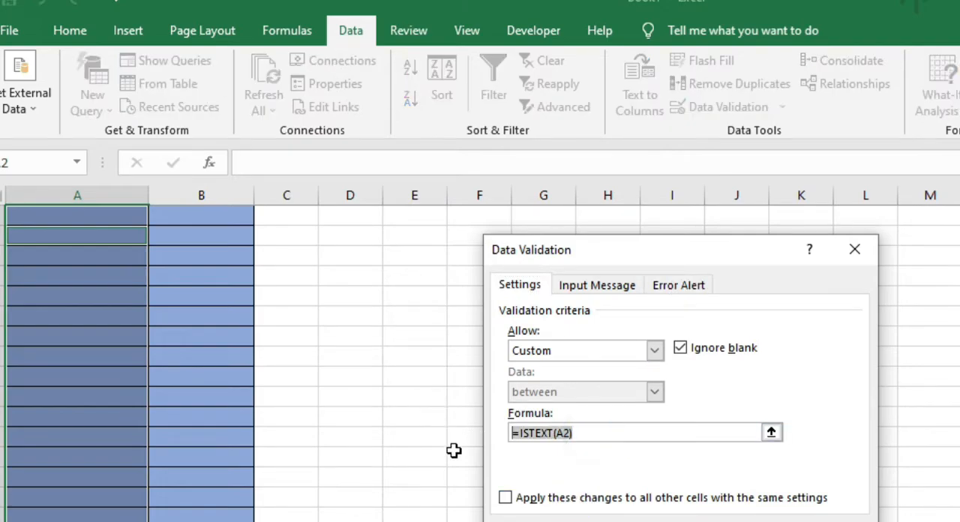
{"action": "type", "text": "=a2>a1"}
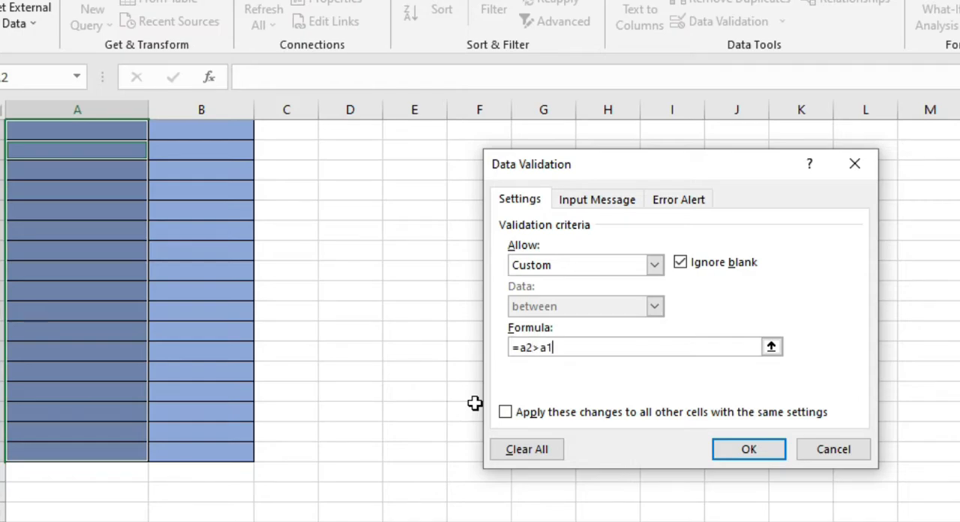
{"action": "left_click", "coordinate": [748, 448]}
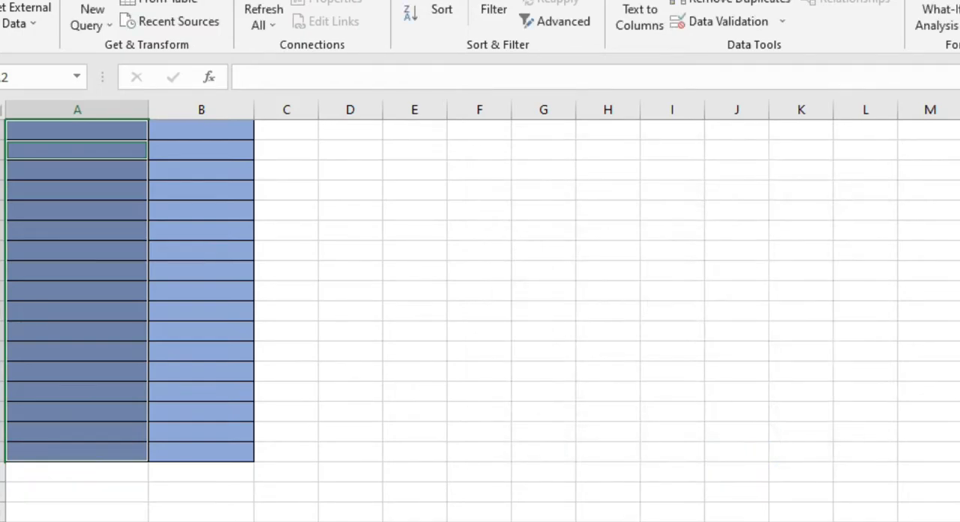
{"action": "left_click", "coordinate": [285, 290]}
{"action": "left_click", "coordinate": [84, 132]}
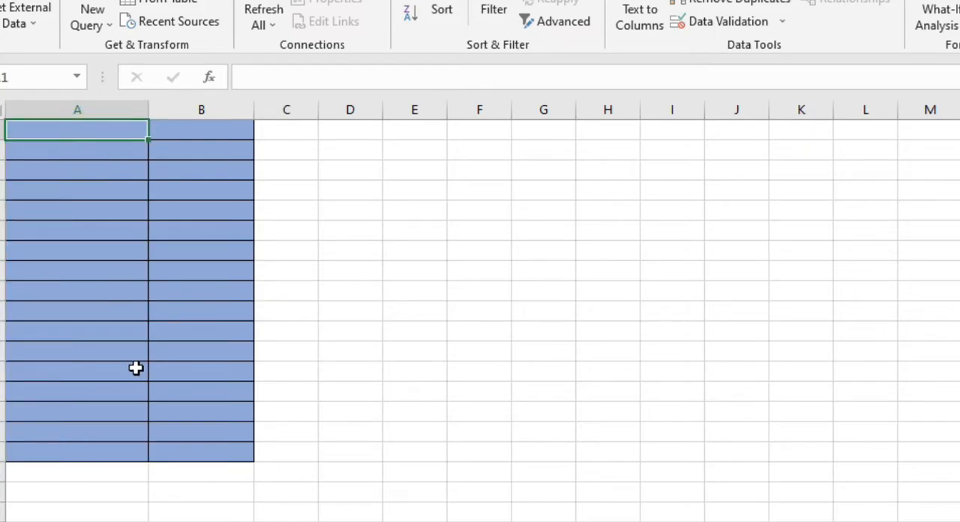
Enter the increasing values 1, 2 and 3 in cells A1, A2 and A3 to test the greater-than rule
{"action": "type", "text": "1"}
{"action": "key", "text": "Return"}
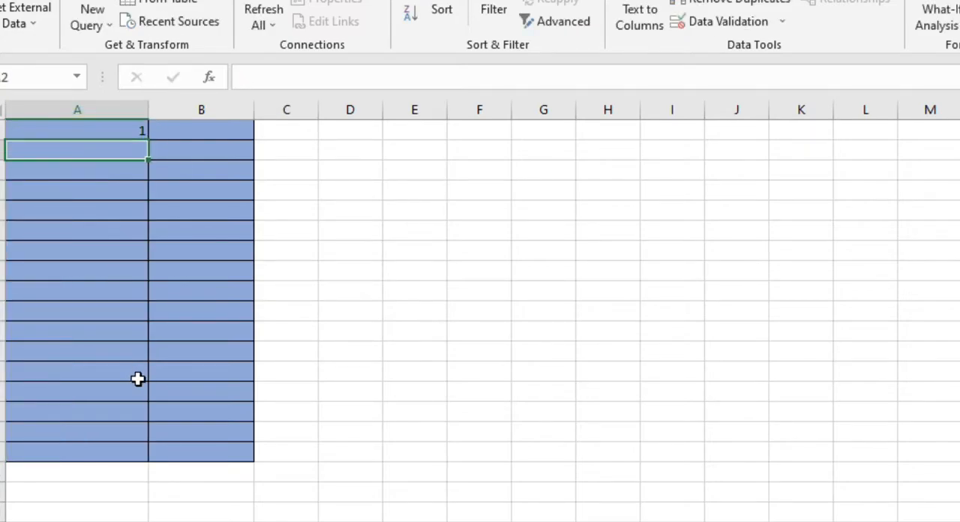
{"action": "type", "text": "2"}
{"action": "key", "text": "Return"}
{"action": "type", "text": "3"}
{"action": "key", "text": "Return"}
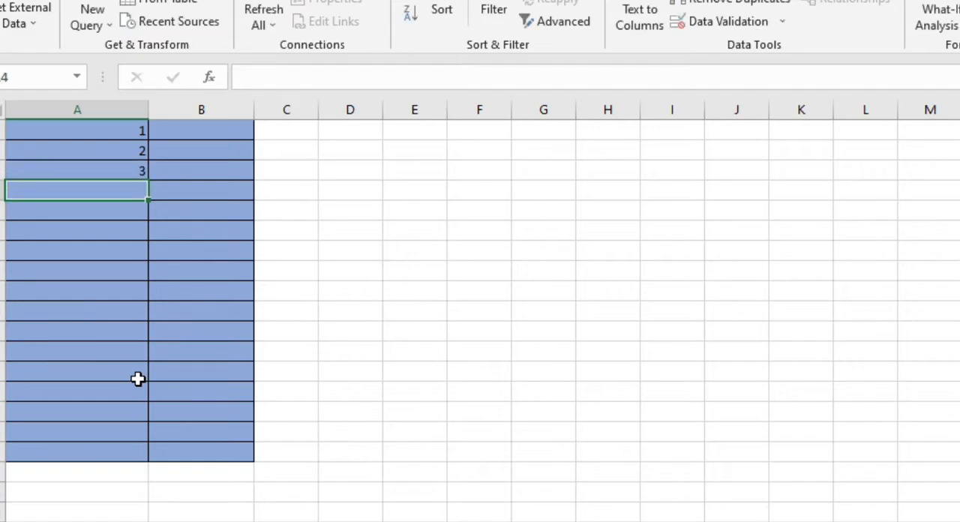
Set cell A1 to 3, try to enter 1 in cell A2 to test the greater-than rule, and cancel that entry
{"action": "key", "text": "Up"}
{"action": "key", "text": "Up"}
{"action": "key", "text": "Up"}
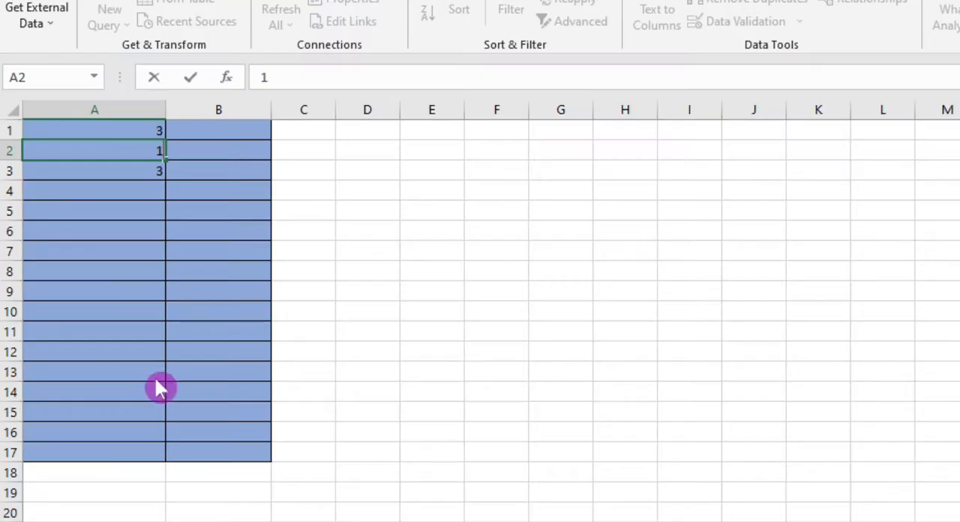
{"action": "key", "text": "Return"}
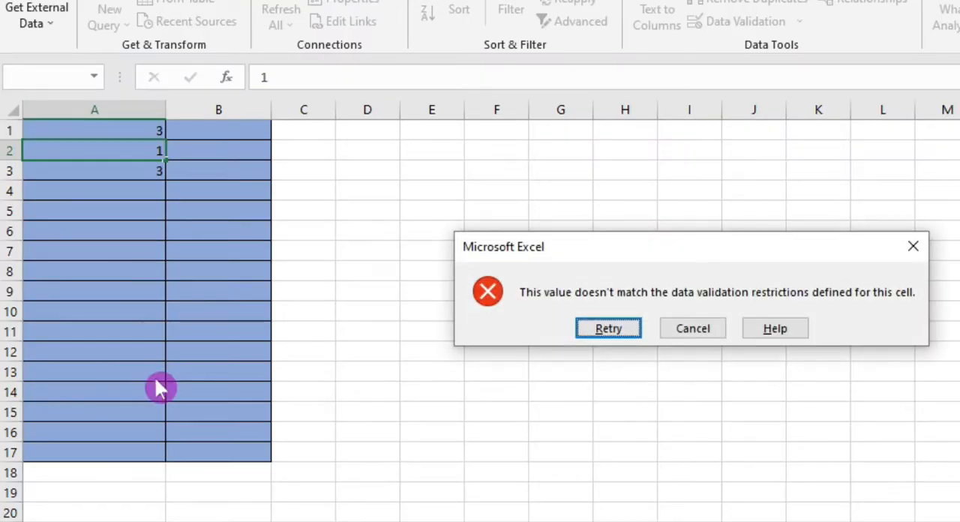
{"action": "left_click", "coordinate": [685, 342]}
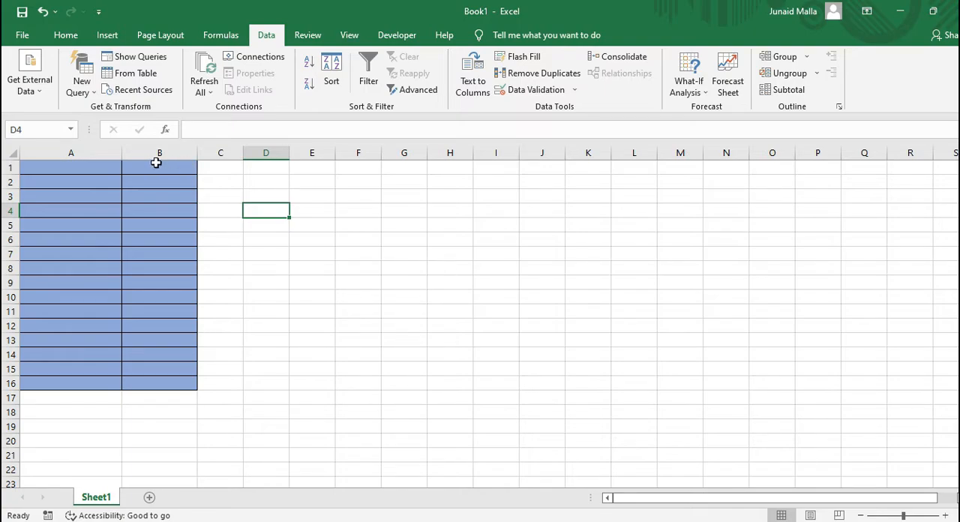
Review the data validation on cells A1:A16, examining the title and text of its input message and error alert
{"action": "left_click_drag", "start_coordinate": [96, 163], "coordinate": [88, 384]}
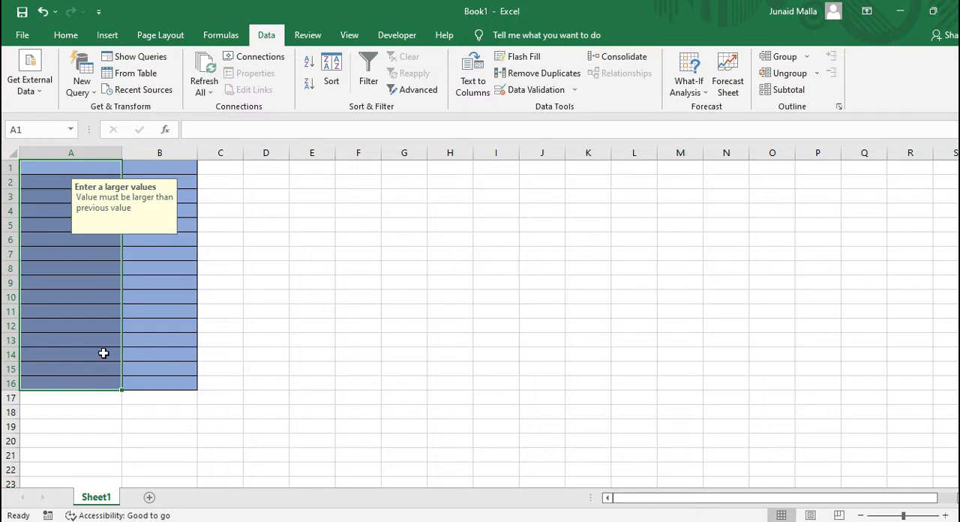
{"action": "left_click", "coordinate": [536, 89]}
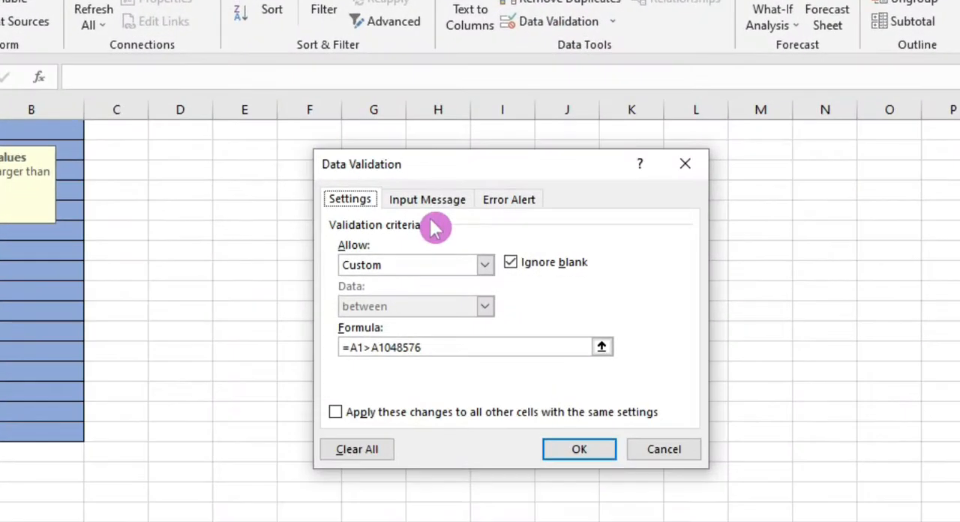
{"action": "left_click", "coordinate": [433, 201]}
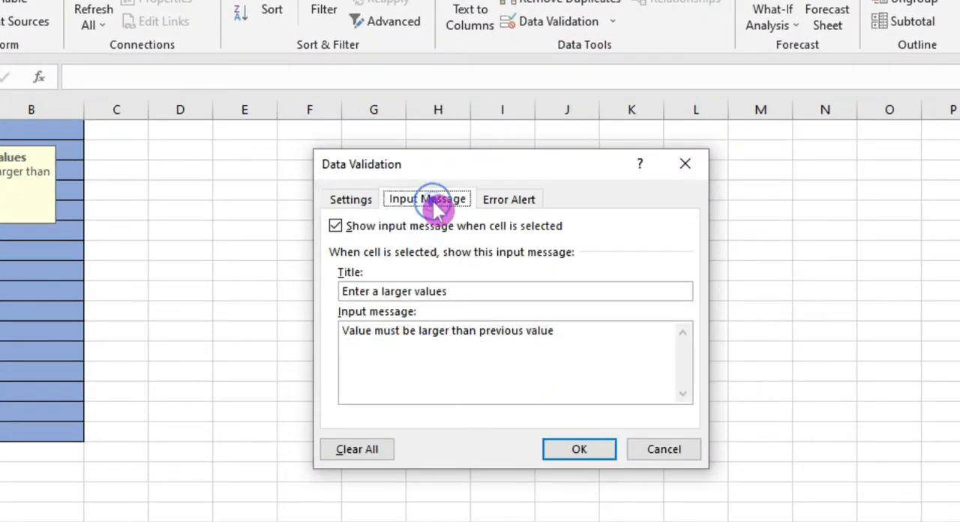
{"action": "left_click_drag", "start_coordinate": [467, 285], "coordinate": [437, 275]}
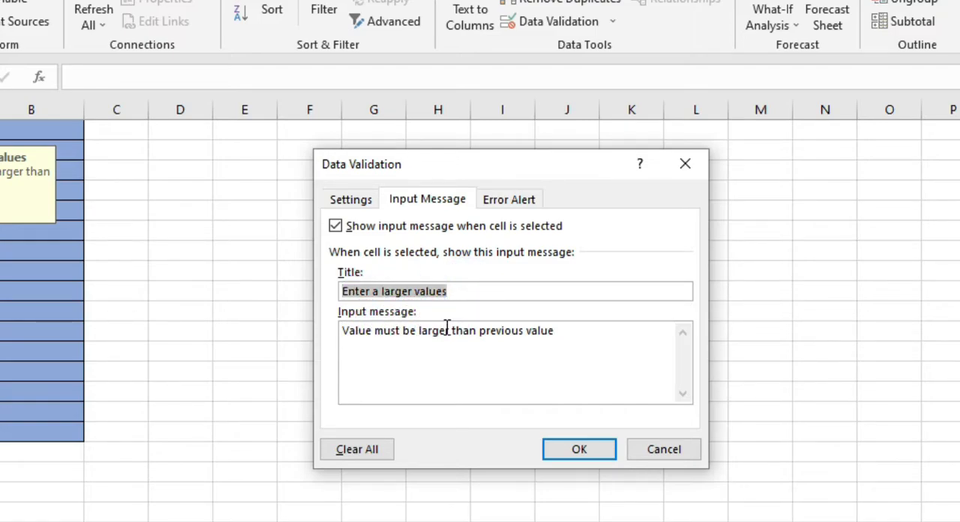
{"action": "left_click", "coordinate": [506, 199]}
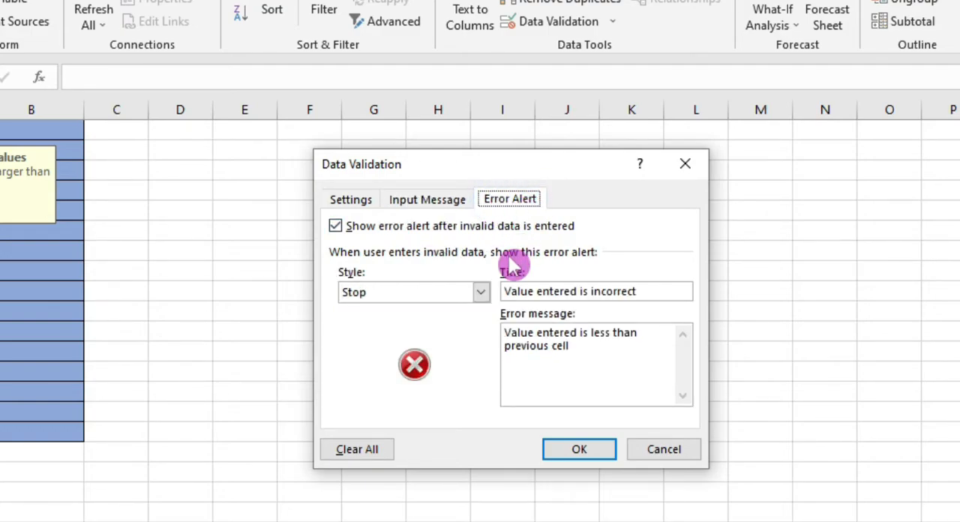
{"action": "left_click", "coordinate": [632, 292]}
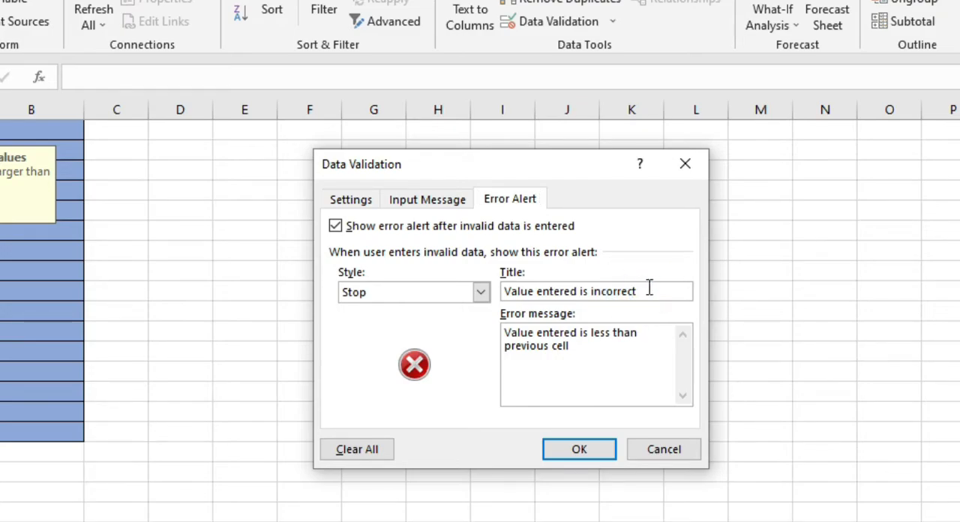
{"action": "left_click", "coordinate": [600, 451]}
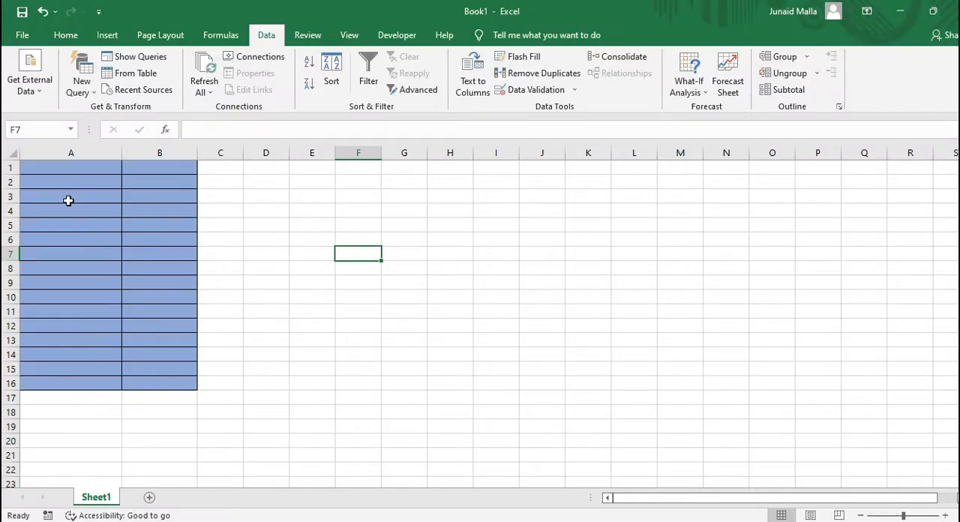
Enter 5 in cell A3, try the smaller value 4 in cell A4 to test the custom error alert, and cancel that entry
{"action": "left_click", "coordinate": [69, 200]}
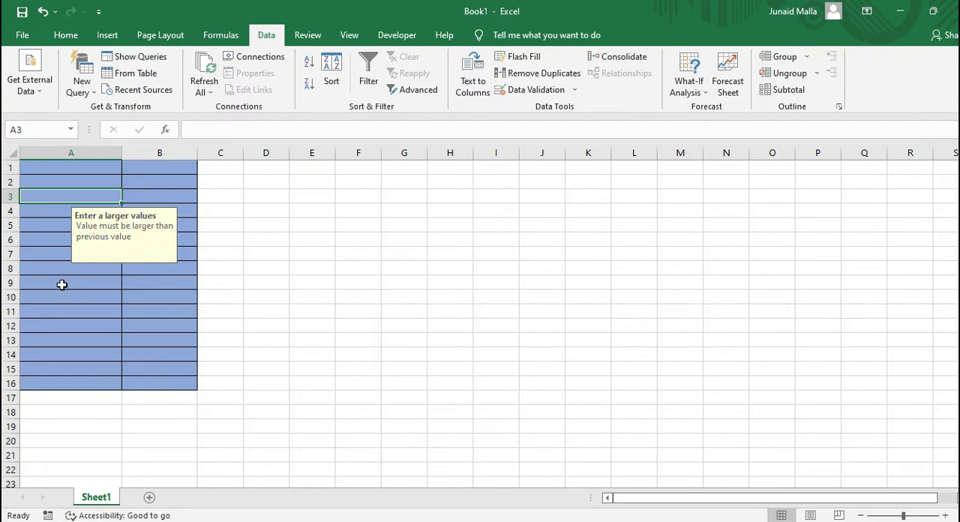
{"action": "type", "text": "5"}
{"action": "key", "text": "Return"}
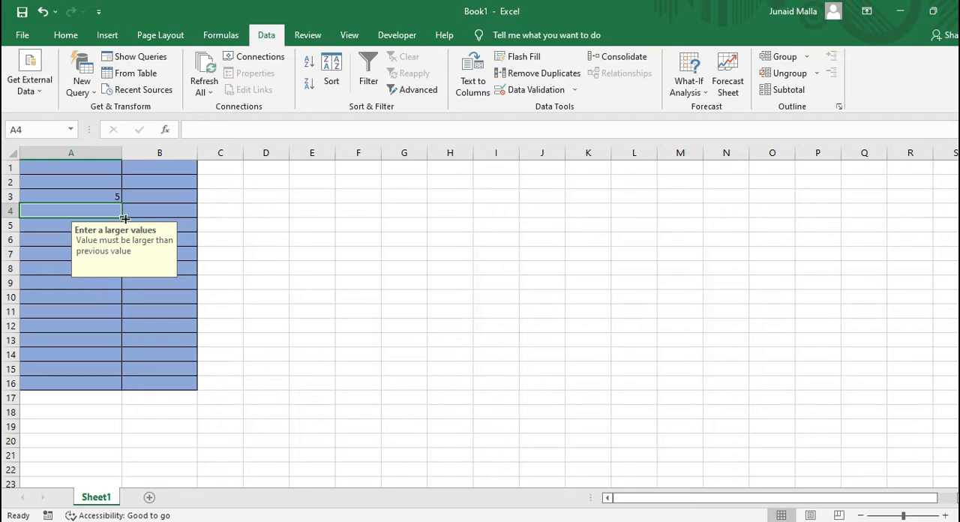
{"action": "type", "text": "4"}
{"action": "key", "text": "Return"}
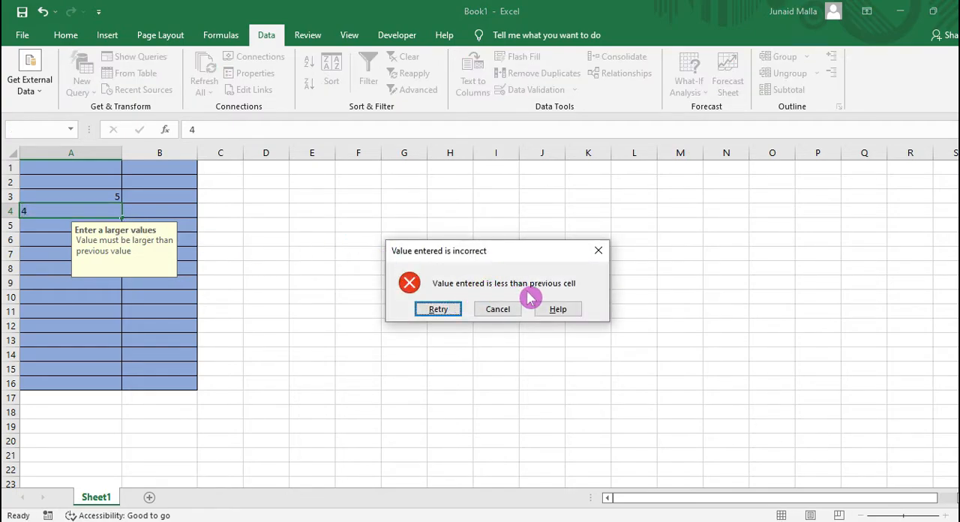
{"action": "left_click", "coordinate": [484, 313]}
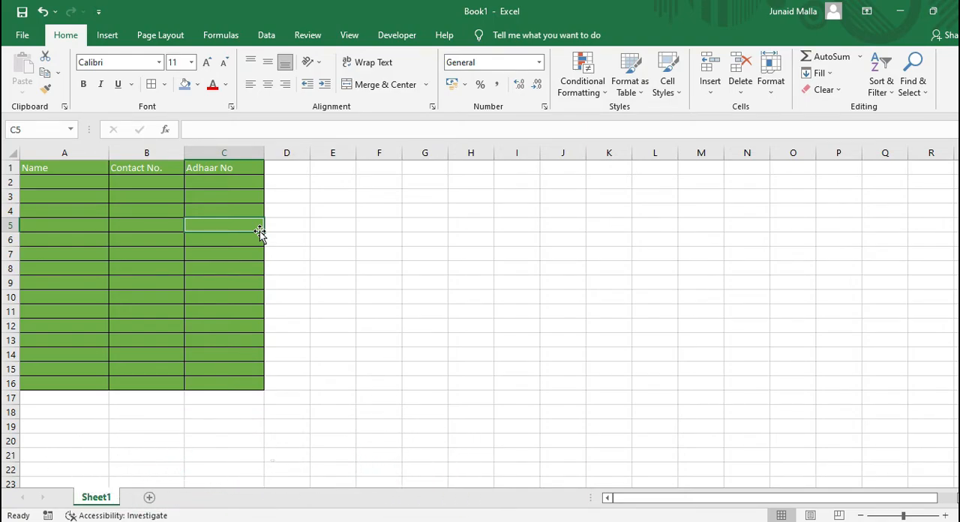
Review the custom data validation formula set on cells C1:C16 of the Adhaar No column, examining its COUNTIF range, criterion and count condition
{"action": "left_click", "coordinate": [216, 170]}
{"action": "left_click", "coordinate": [225, 185]}
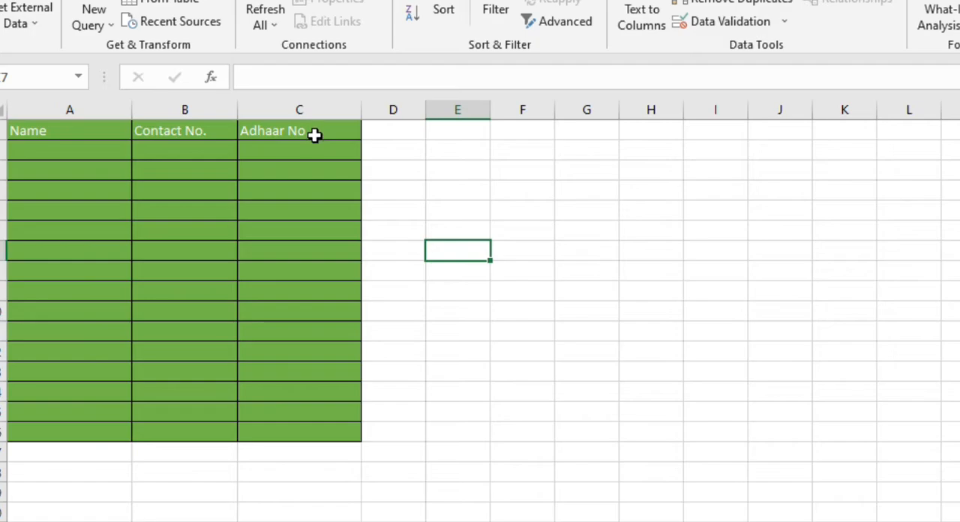
{"action": "left_click_drag", "start_coordinate": [316, 130], "coordinate": [316, 440]}
{"action": "left_click", "coordinate": [683, 23]}
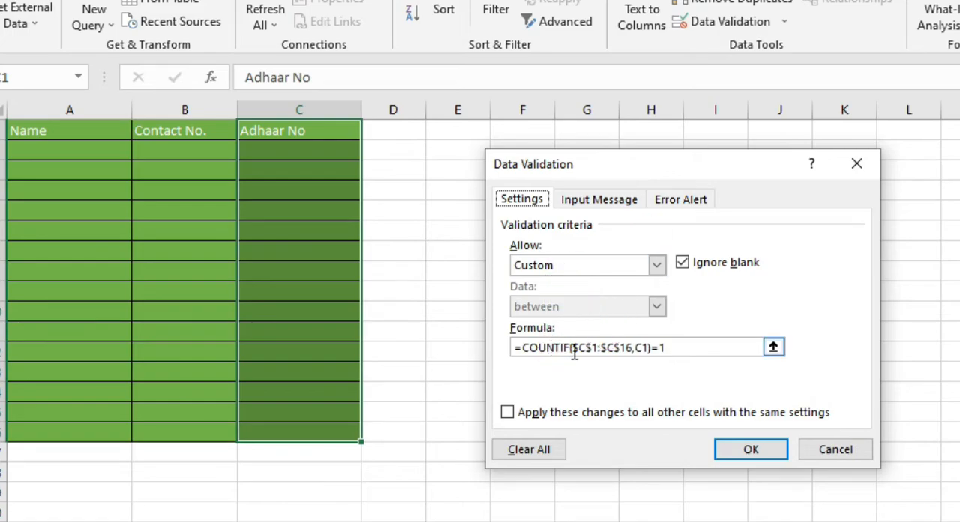
{"action": "left_click_drag", "start_coordinate": [698, 350], "coordinate": [499, 330]}
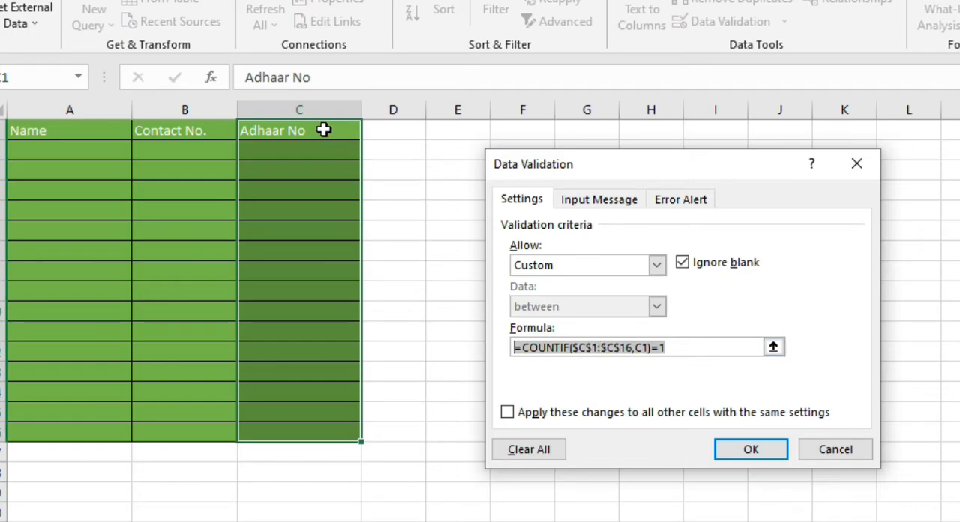
{"action": "left_click", "coordinate": [583, 348]}
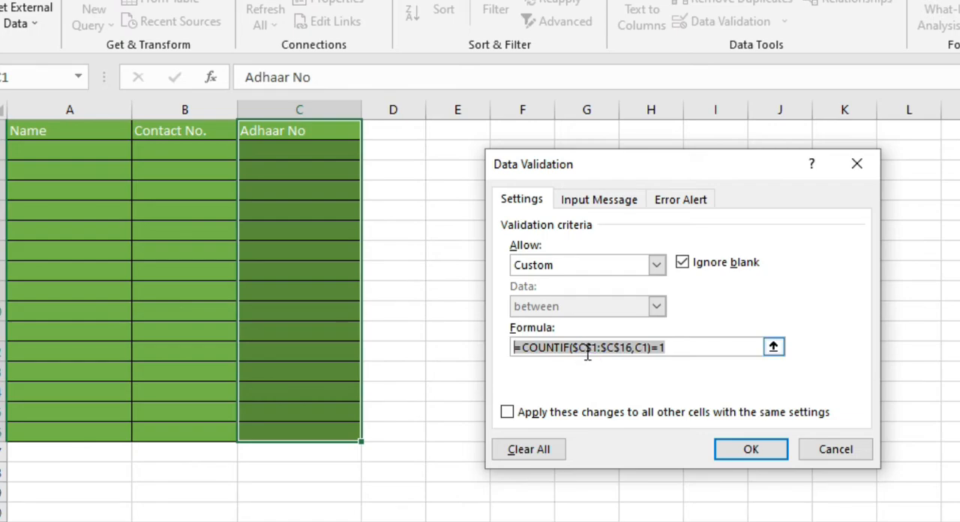
{"action": "left_click", "coordinate": [639, 349]}
{"action": "left_click", "coordinate": [636, 349]}
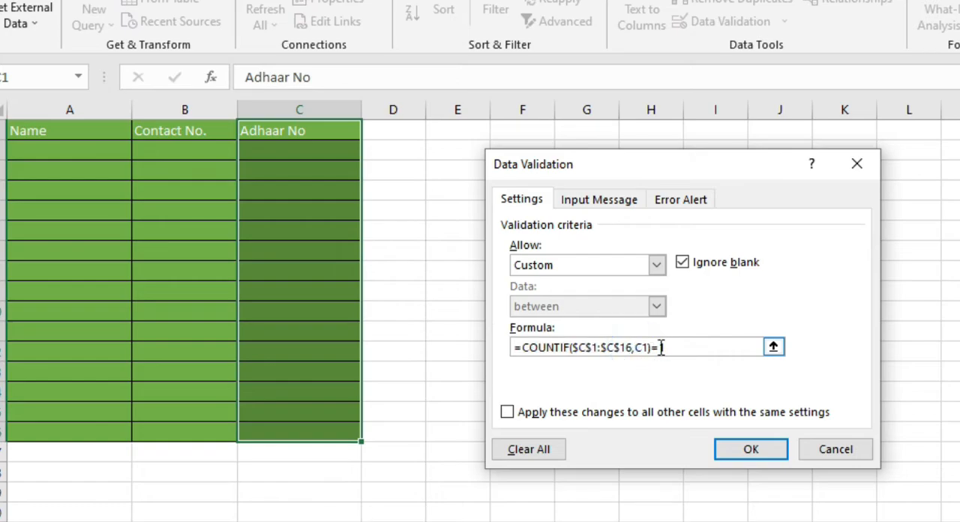
{"action": "left_click", "coordinate": [661, 348]}
{"action": "left_click", "coordinate": [663, 348]}
{"action": "left_click", "coordinate": [661, 346]}
{"action": "left_click", "coordinate": [676, 347]}
{"action": "double_click", "coordinate": [676, 347]}
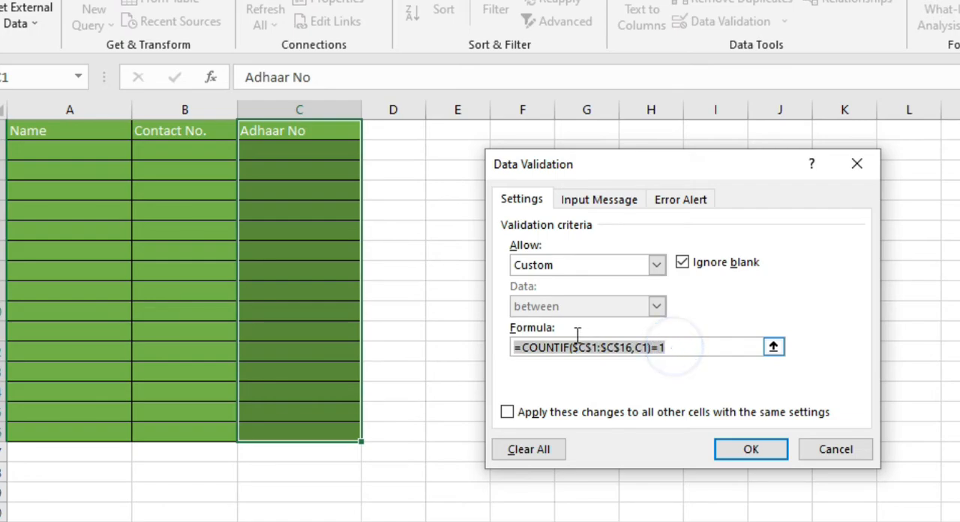
{"action": "left_click", "coordinate": [655, 348]}
{"action": "left_click", "coordinate": [677, 348]}
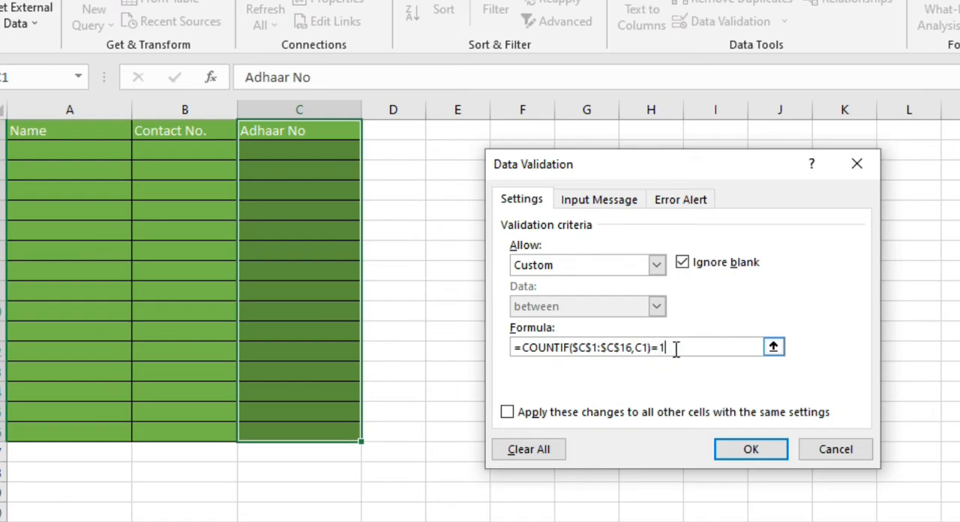
{"action": "left_click", "coordinate": [675, 348]}
{"action": "key", "text": "Return"}
{"action": "left_click", "coordinate": [522, 291]}
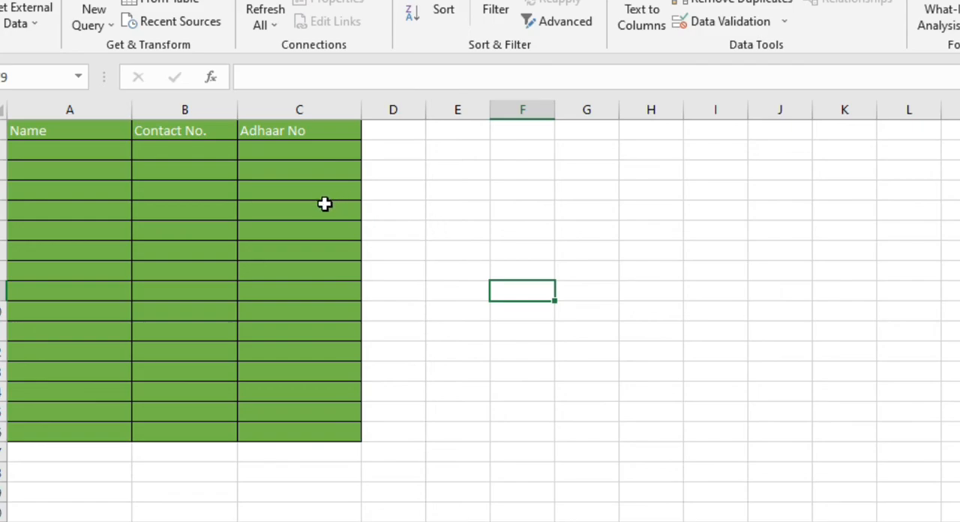
Enter a sample Adhaar number in cell C2 and try the same number in cell C3 to test the duplicate-prevention rule
{"action": "left_click", "coordinate": [330, 153]}
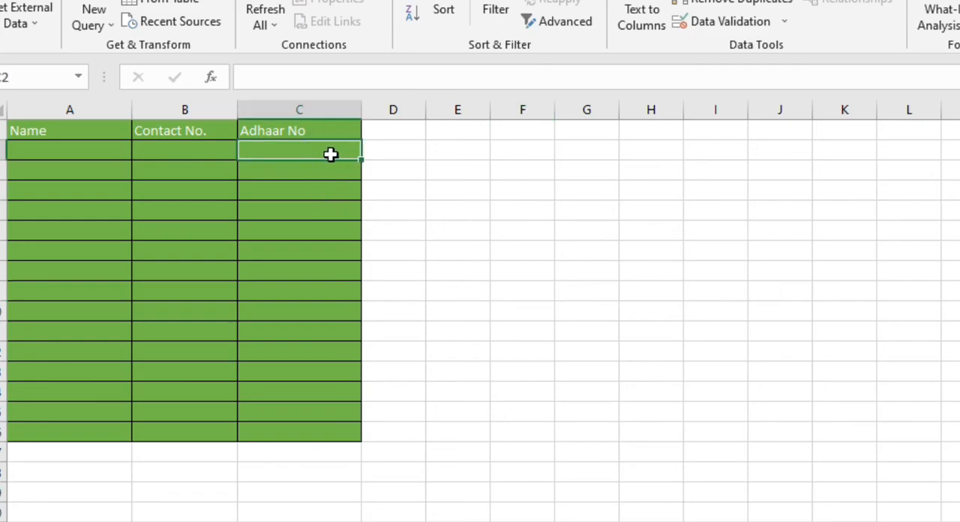
{"action": "type", "text": "1"}
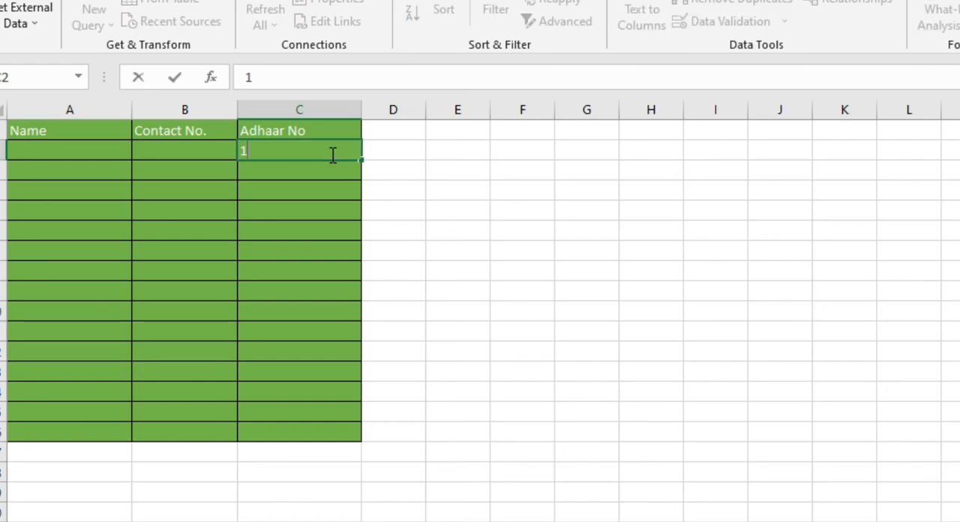
{"action": "key", "text": "Return"}
{"action": "type", "text": "1"}
{"action": "left_click", "coordinate": [330, 153]}
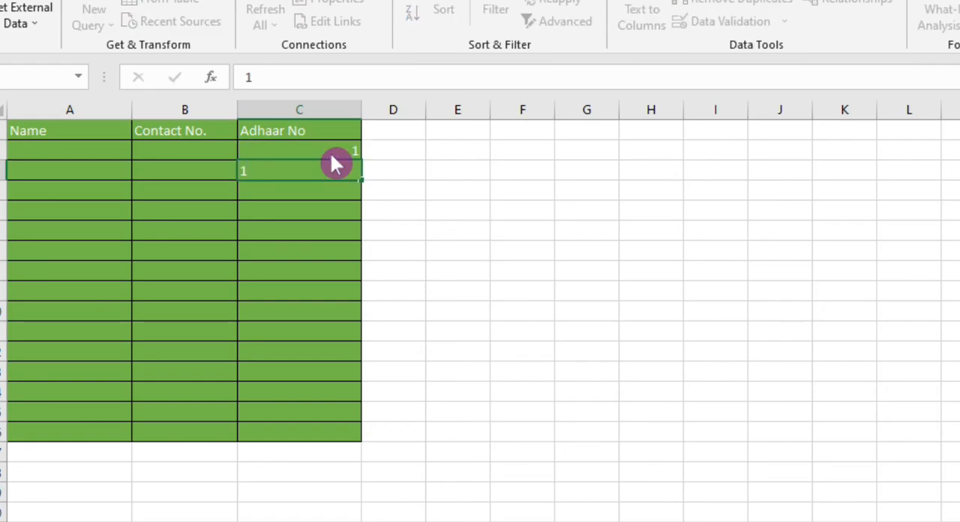